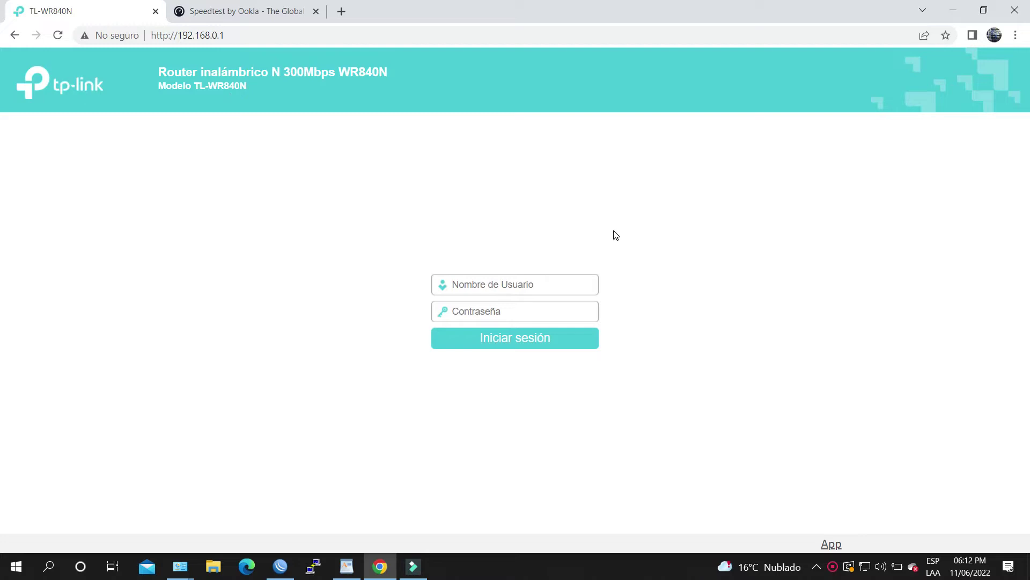
Sign in to the router admin with the administrator username and password.
left_click(535, 275)
type("admin")
left_click(530, 304)
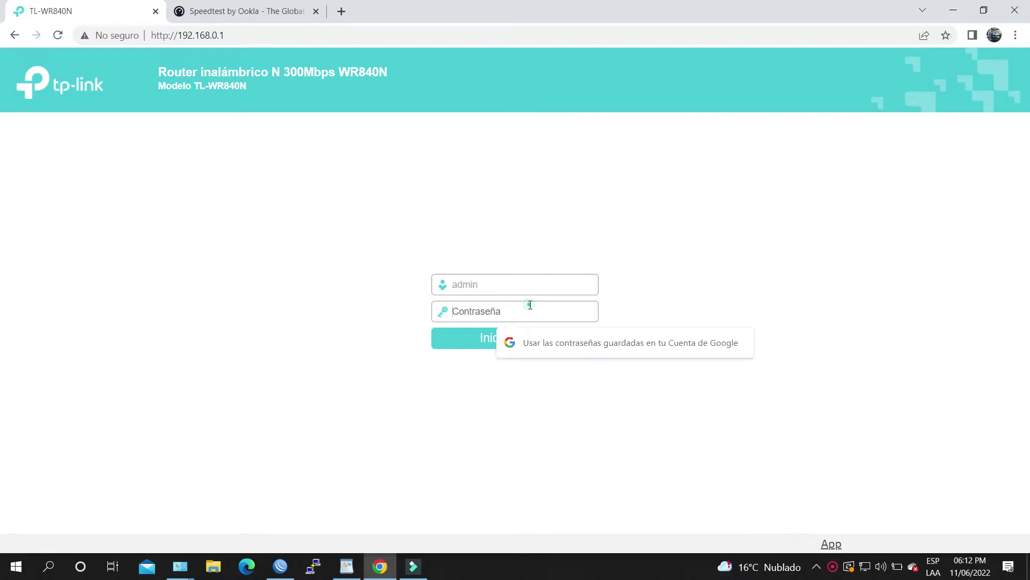
type("admi")
key("Return")
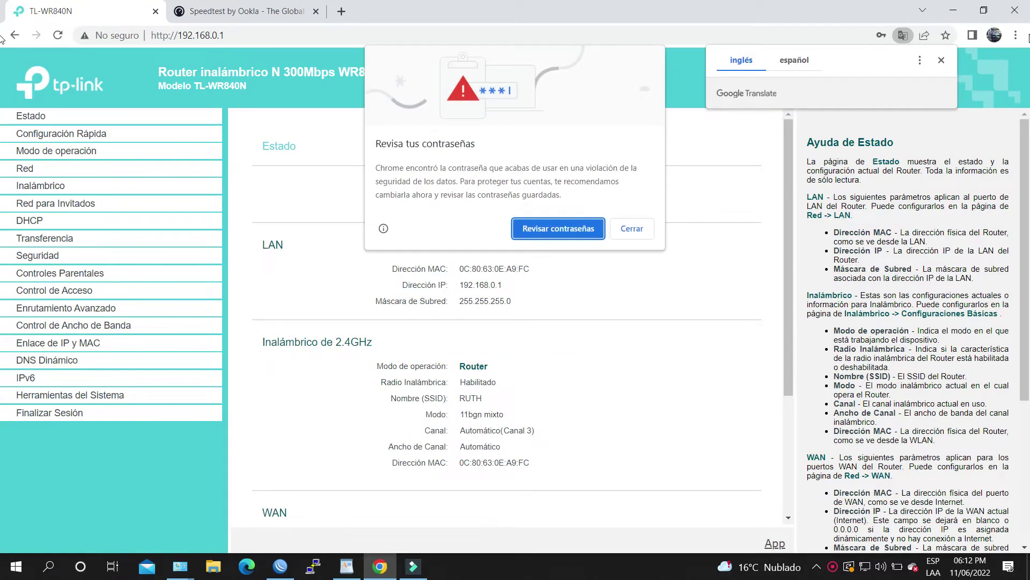
Dismiss the browser's translation offer, breached-password warning and save-password prompt.
left_click(942, 61)
left_click(633, 228)
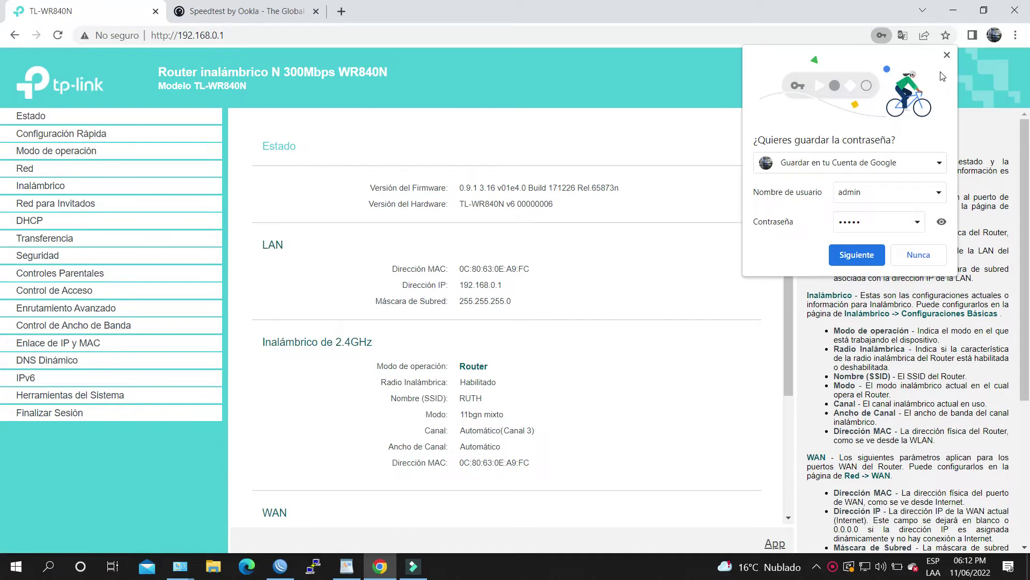
left_click(947, 56)
Scroll through the Estado page, briefly highlighting the WAN section heading.
scroll(692, 226, "down", 3)
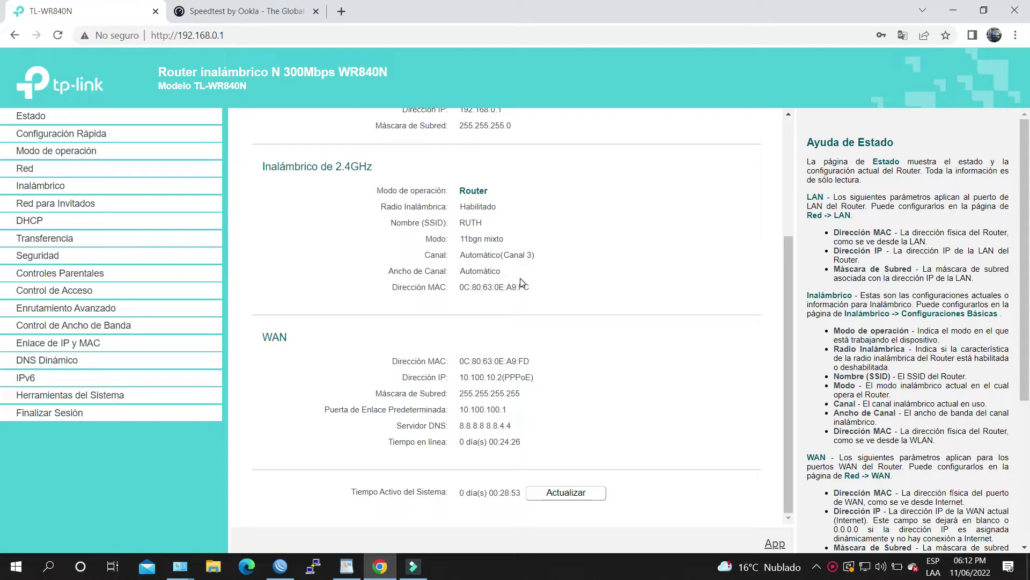
scroll(522, 284, "up", 3)
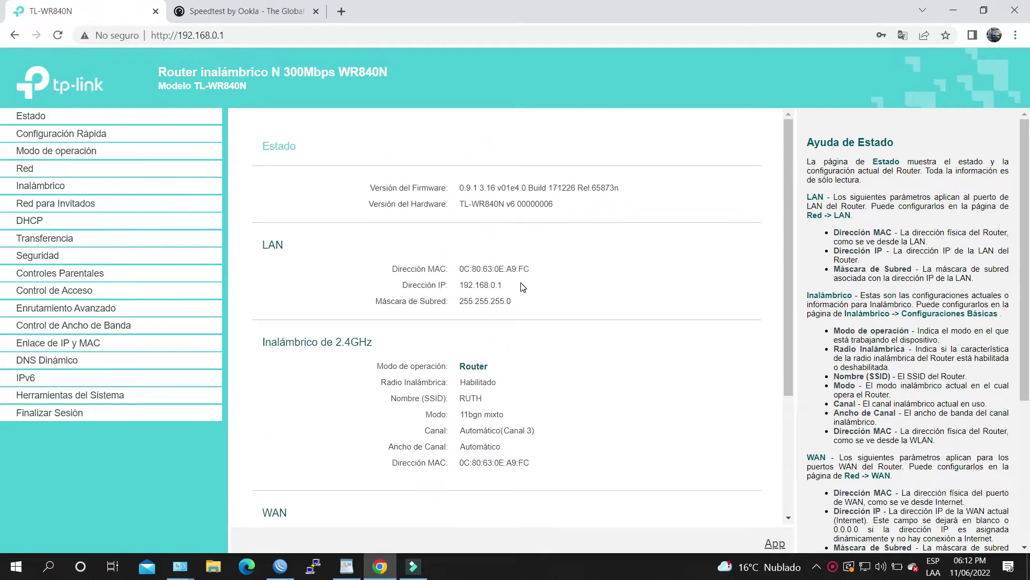
scroll(522, 286, "down", 3)
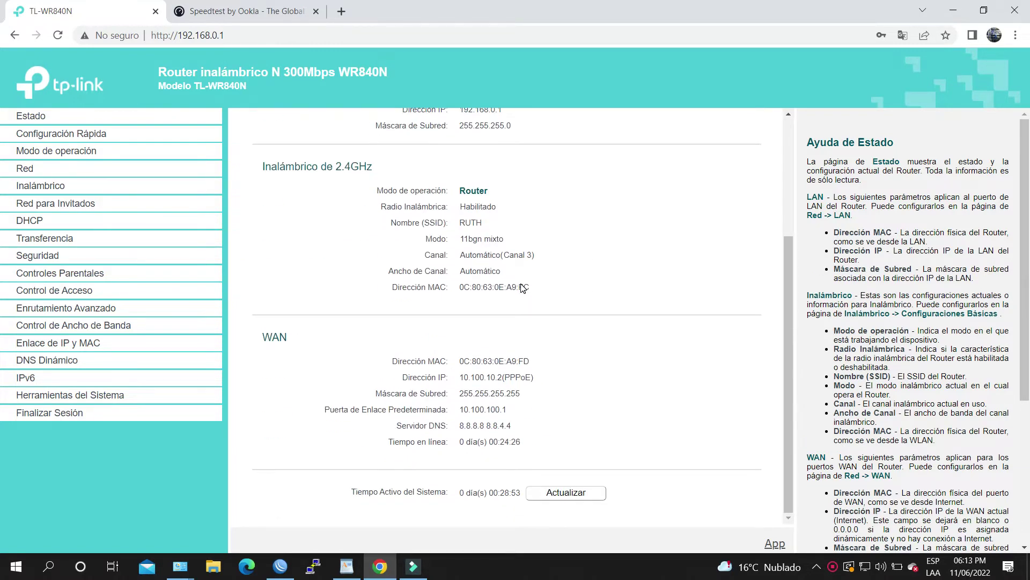
double_click(261, 338)
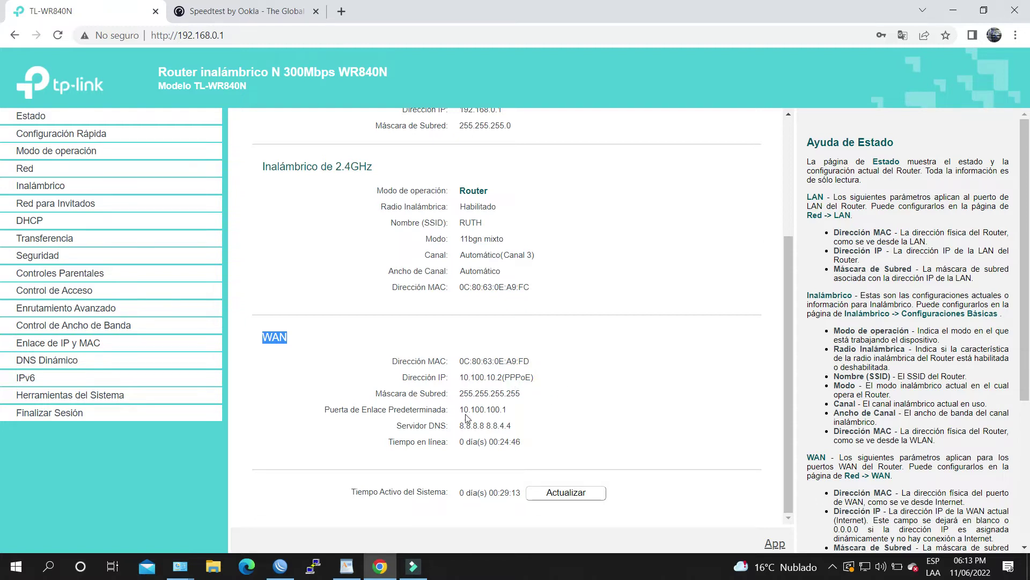
scroll(462, 435, "up", 3)
left_click(157, 168)
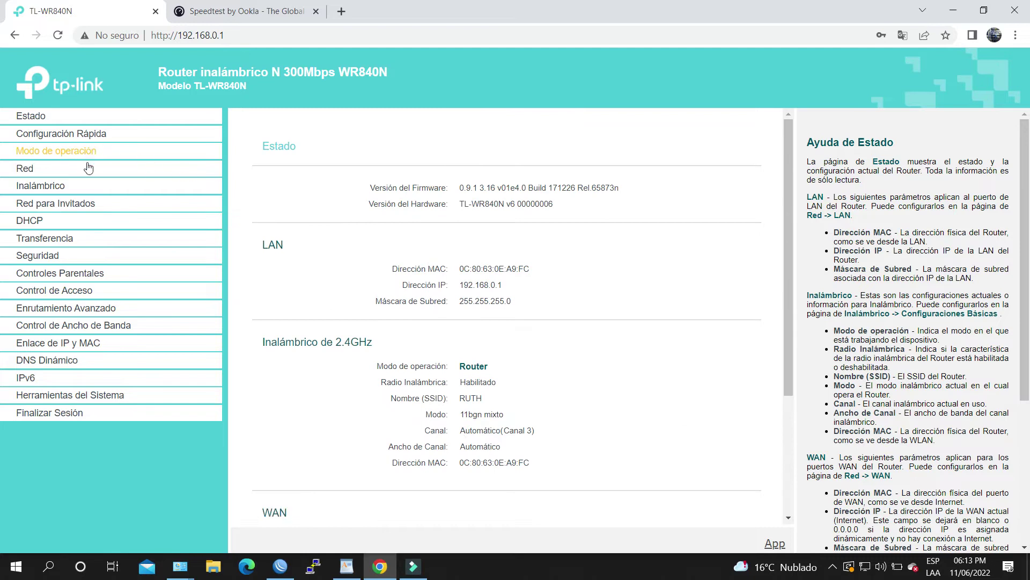
Review Modo de operación and the WAN page (PPPoE kept), then open Red > LAN.
left_click(30, 152)
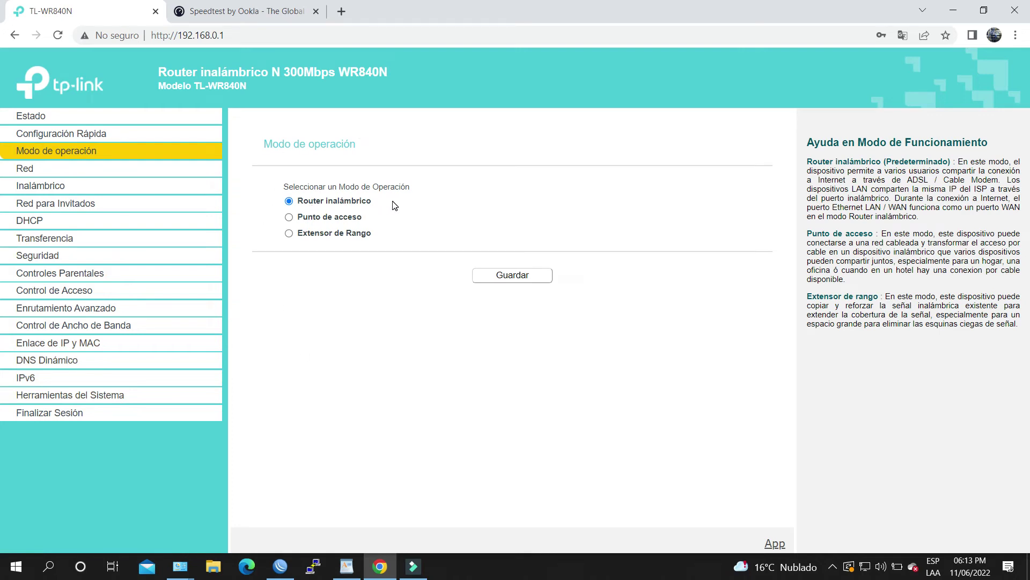
left_click(24, 169)
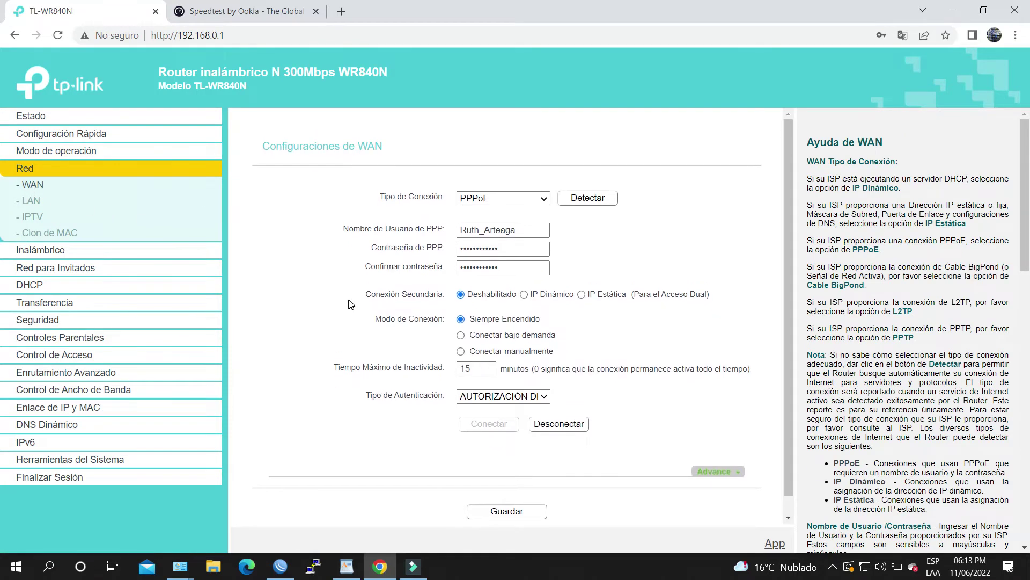
left_click(513, 200)
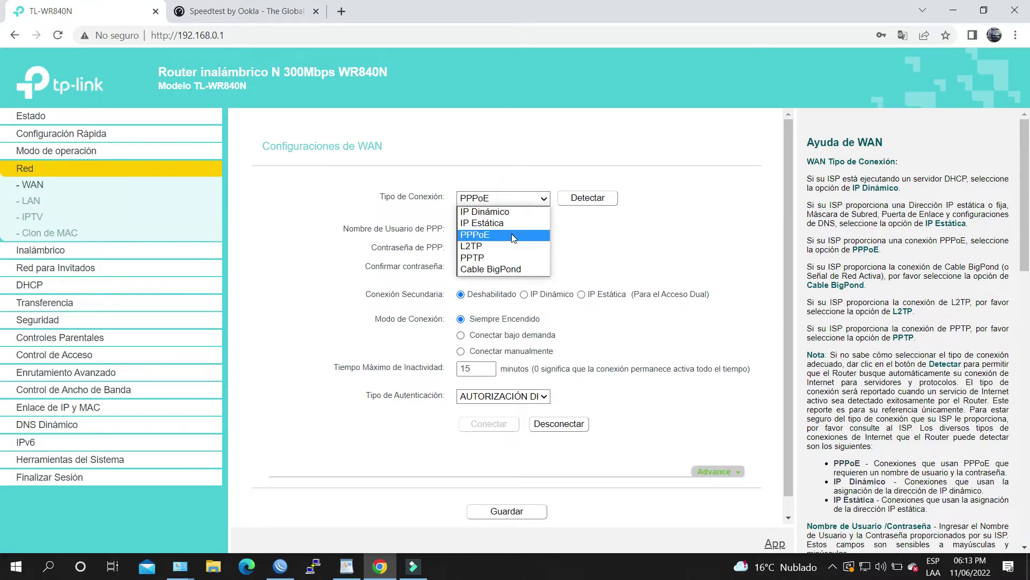
left_click(550, 166)
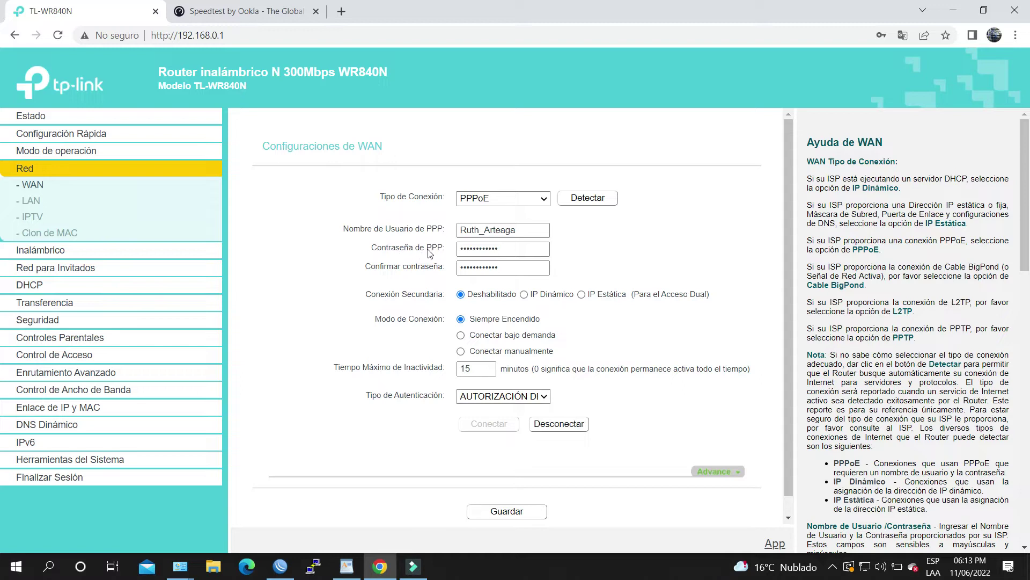
left_click(506, 273)
left_click(31, 201)
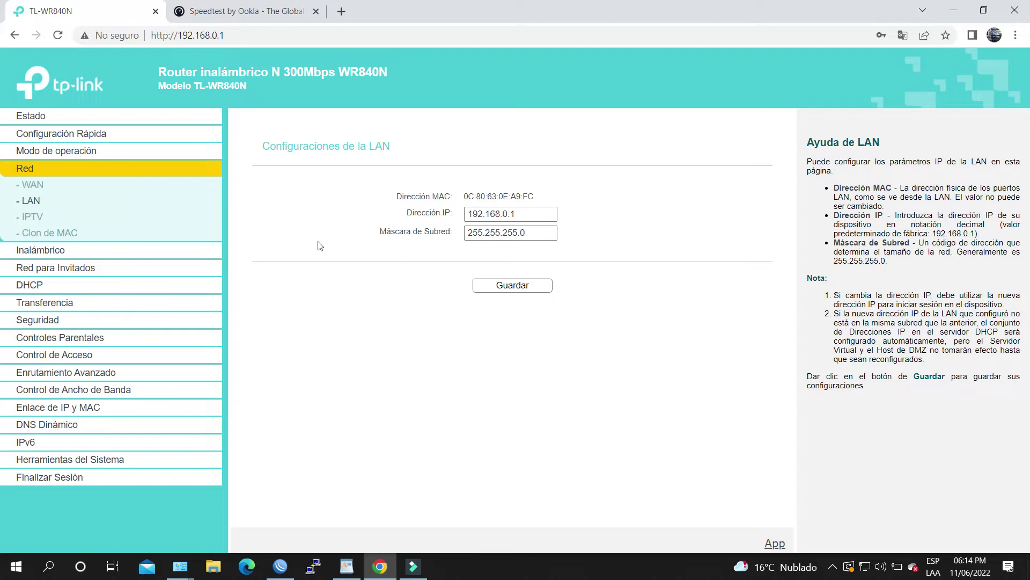
Open Red > IPTV and confirm the IPTV mode stays Personalizado.
left_click(35, 224)
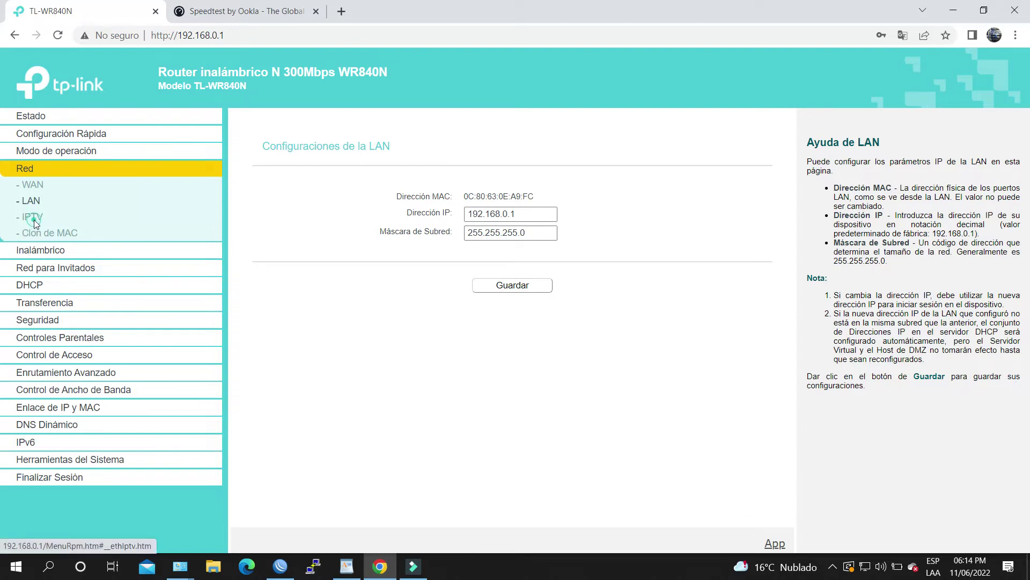
scroll(425, 360, "down", 1)
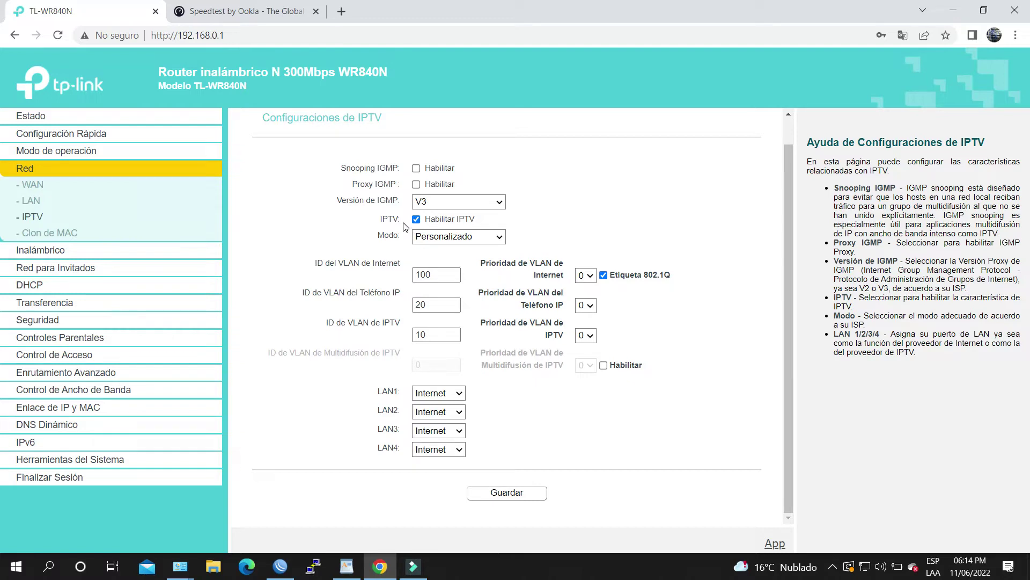
left_click(482, 241)
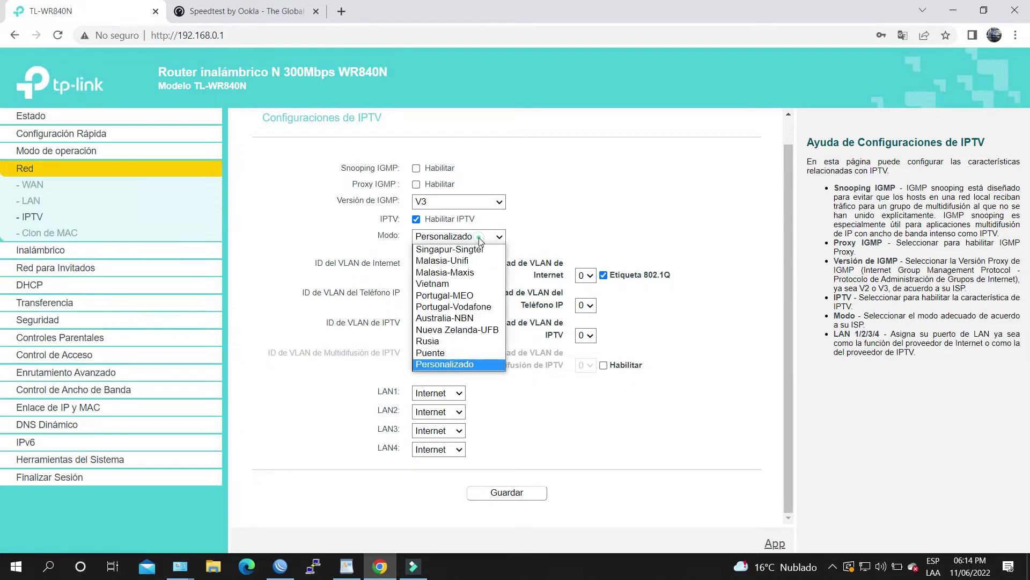
left_click(485, 364)
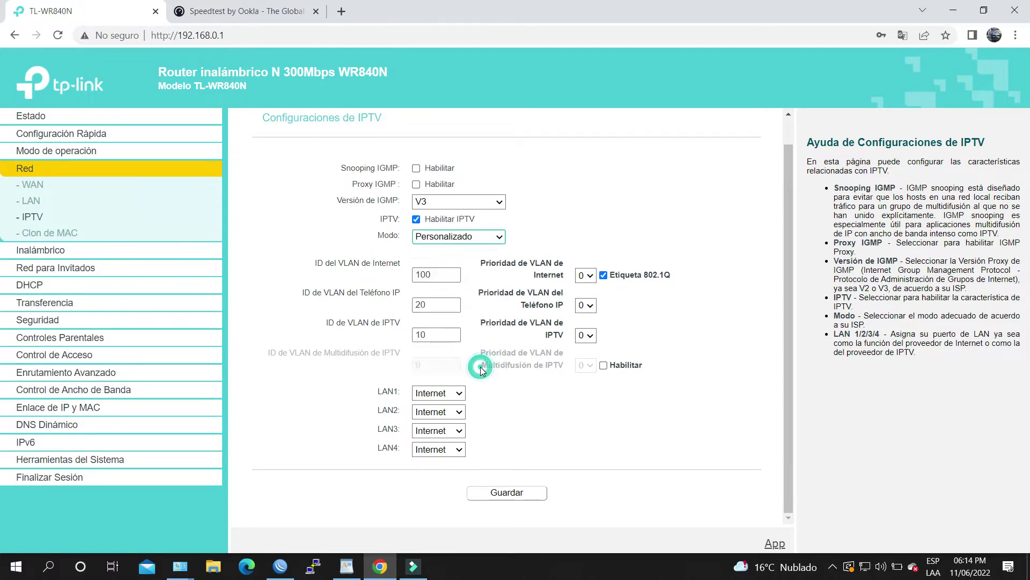
scroll(524, 434, "up", 1)
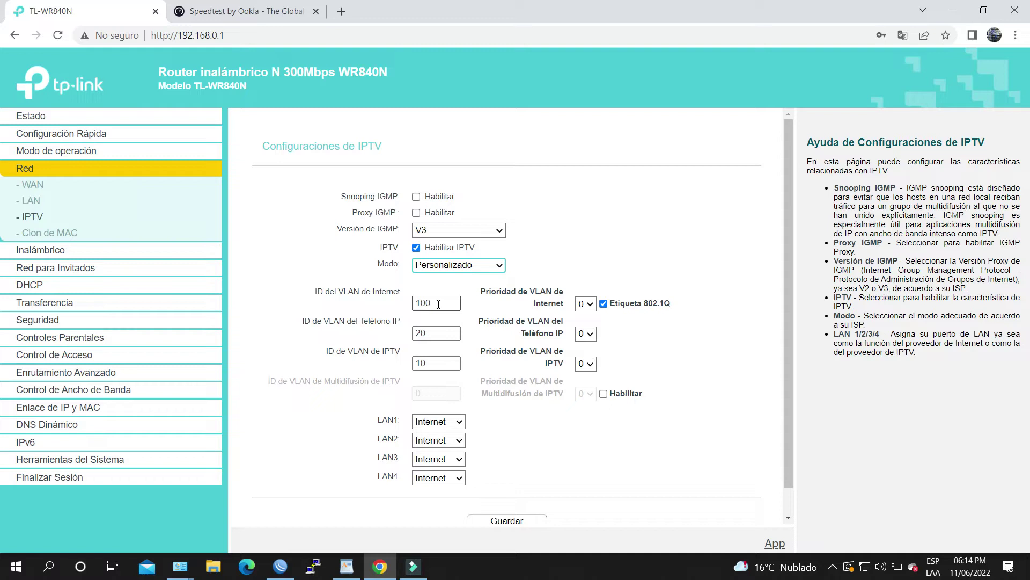
Check Internet VLAN ID 100 and LAN1 assigned to Internet, then open Inalámbrico.
double_click(439, 304)
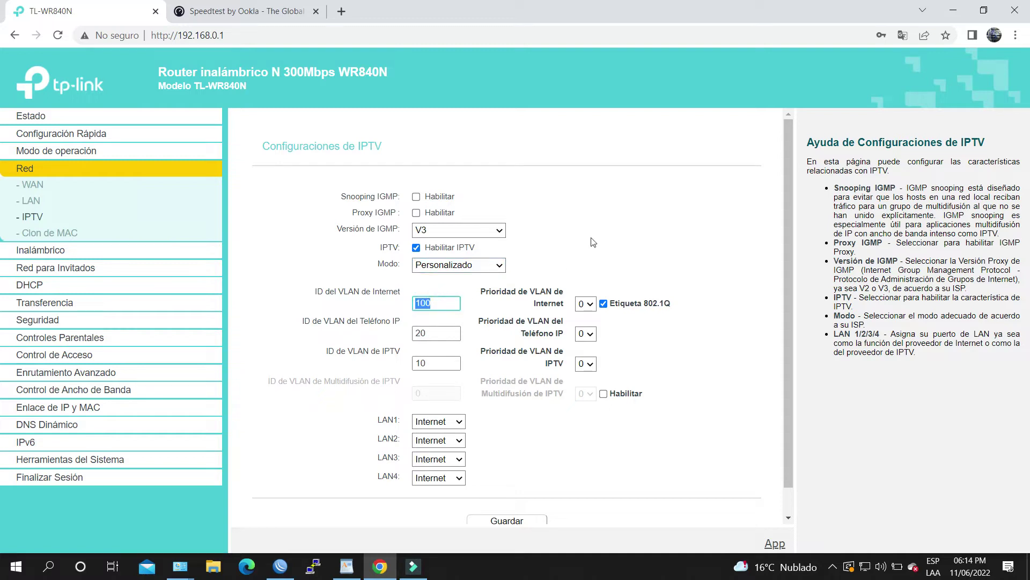
left_click(647, 199)
scroll(607, 325, "down", 1)
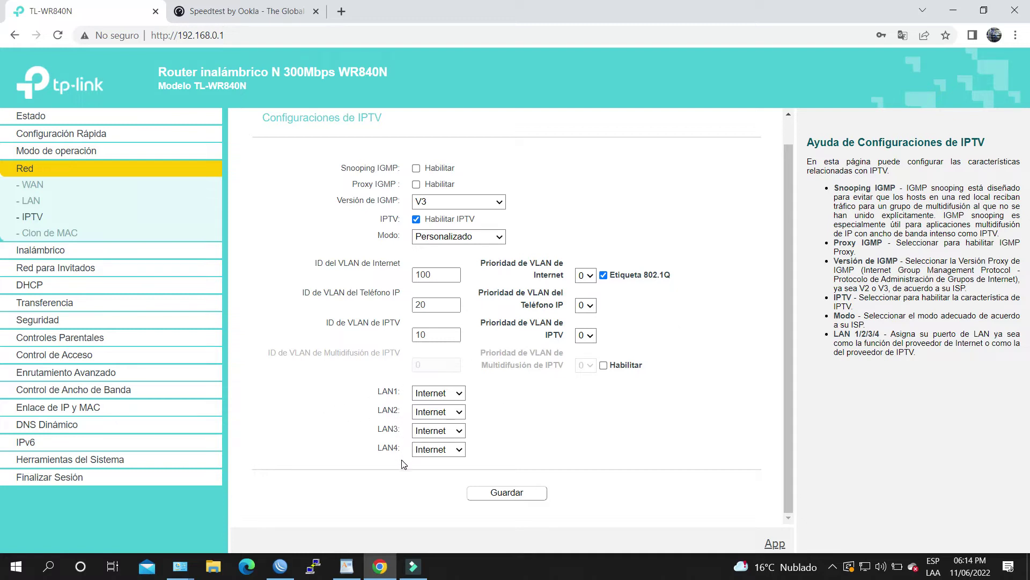
left_click(445, 396)
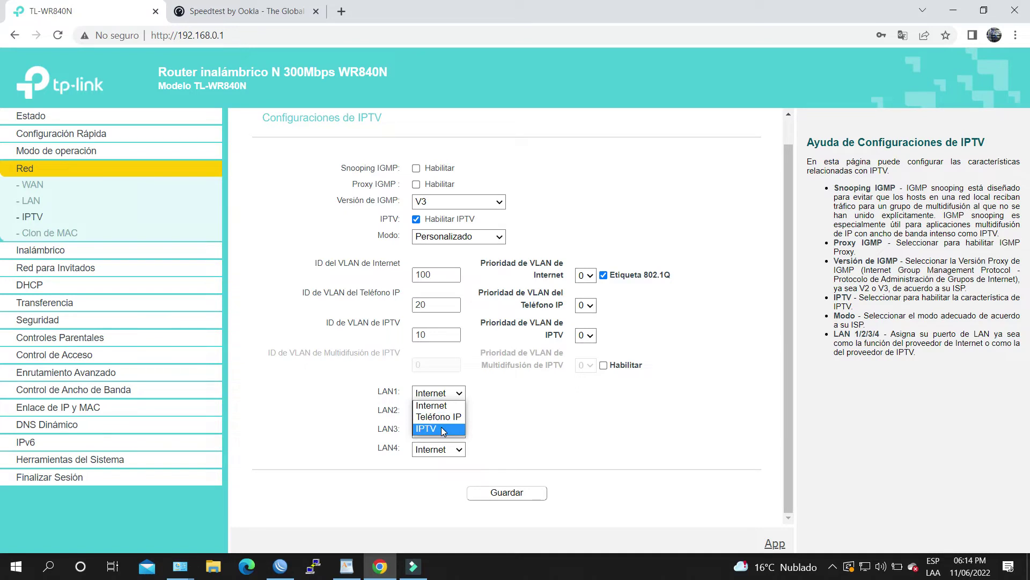
left_click(429, 405)
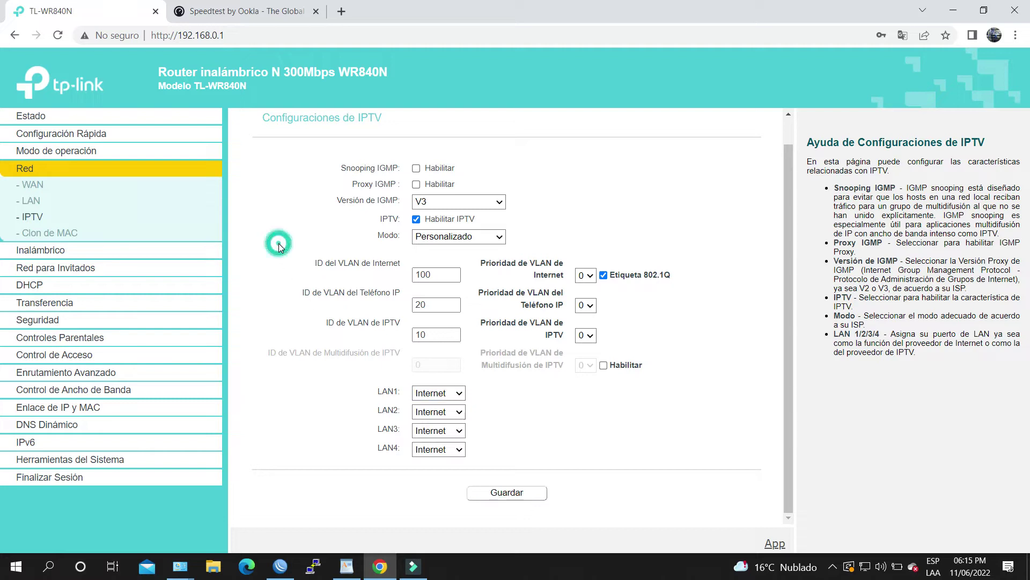
left_click(28, 251)
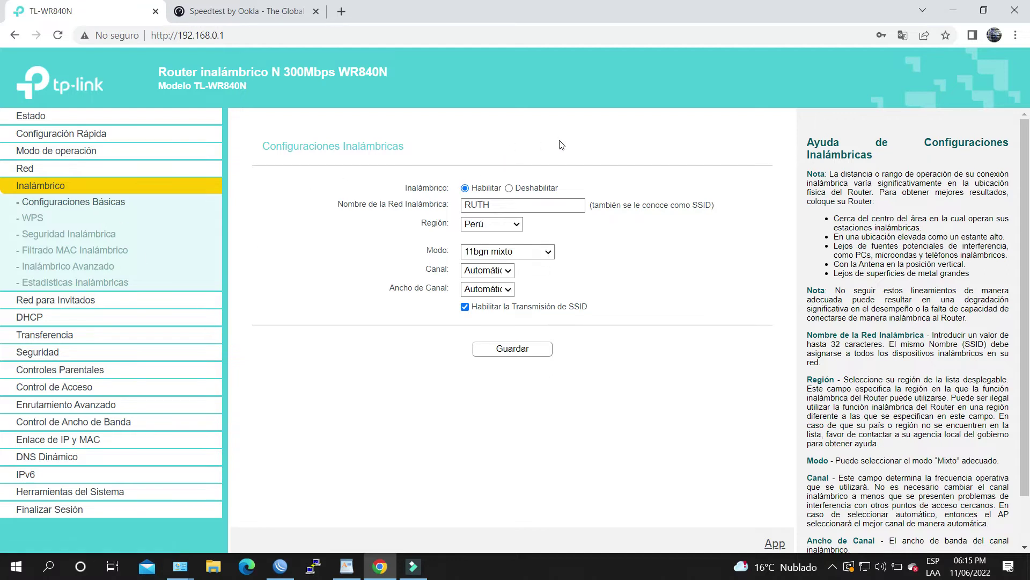
Point out the wireless network name, then open Seguridad Inalámbrica.
double_click(500, 206)
left_click(625, 242)
left_click(47, 234)
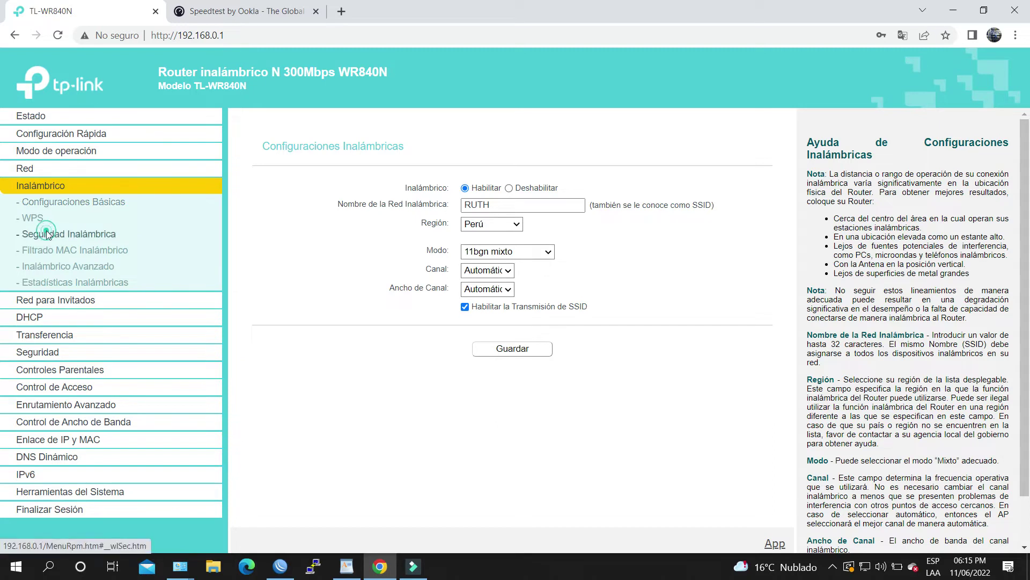
scroll(531, 324, "down", 3)
scroll(528, 327, "up", 1)
scroll(529, 327, "up", 3)
Review the wireless password setting and keep WPA2-PSK as the WPA version.
left_click_drag(450, 304, 359, 305)
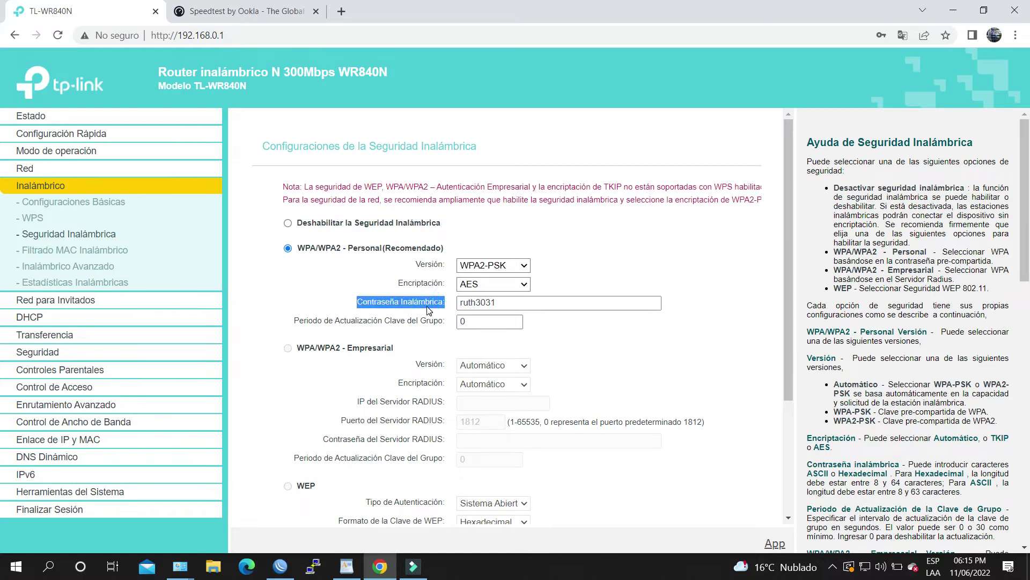
left_click(590, 273)
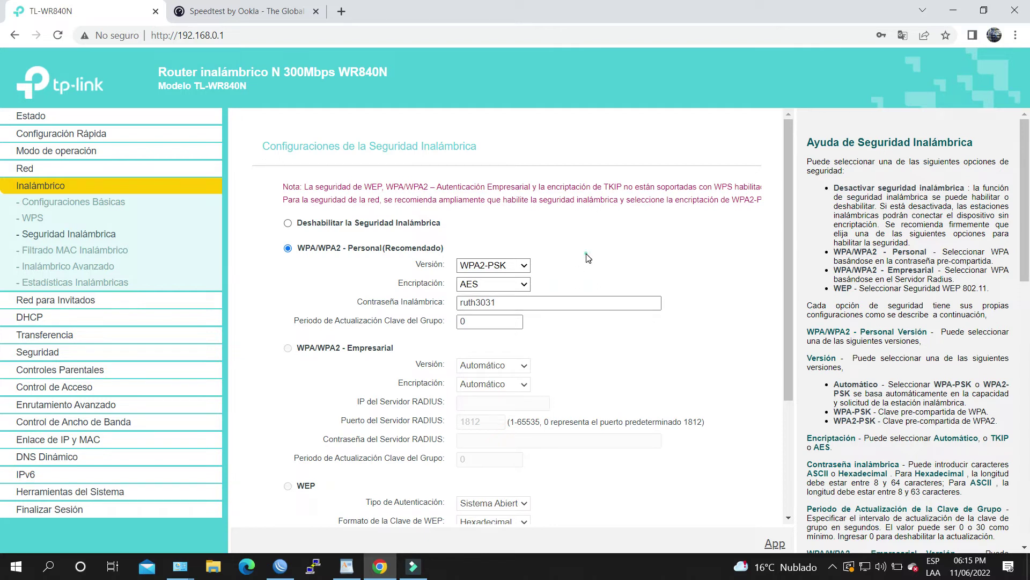
left_click(507, 267)
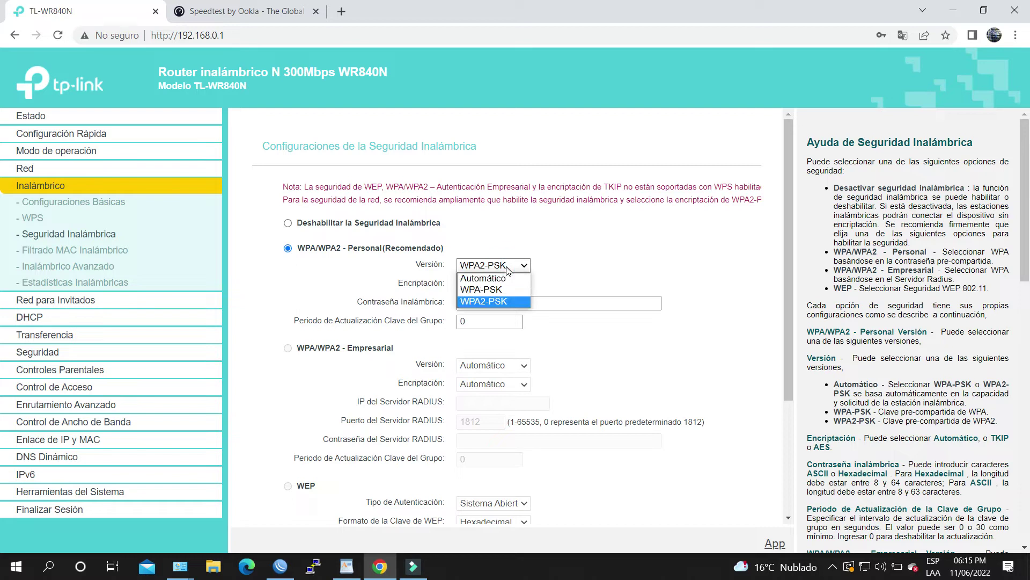
left_click(509, 268)
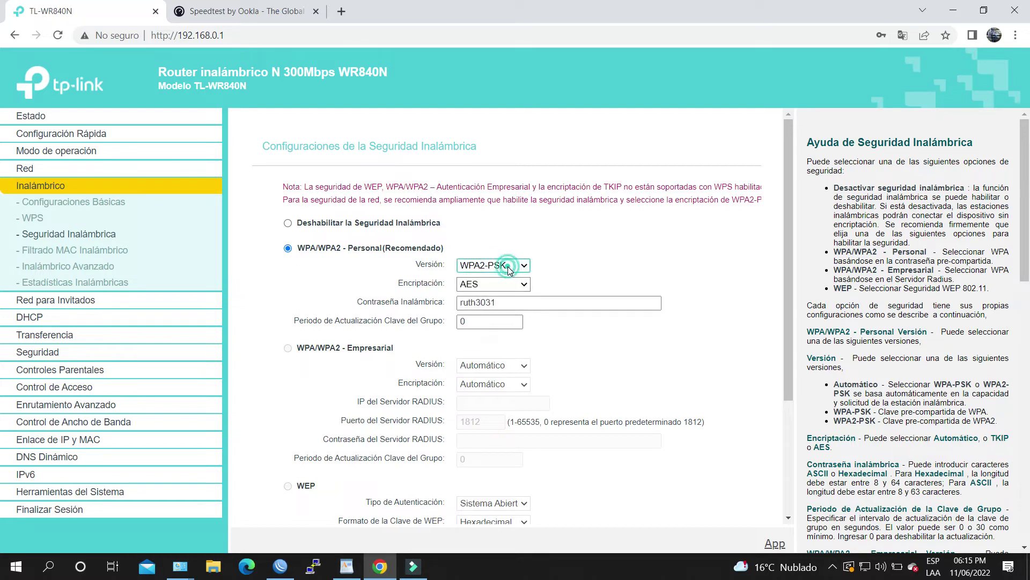
scroll(569, 263, "down", 3)
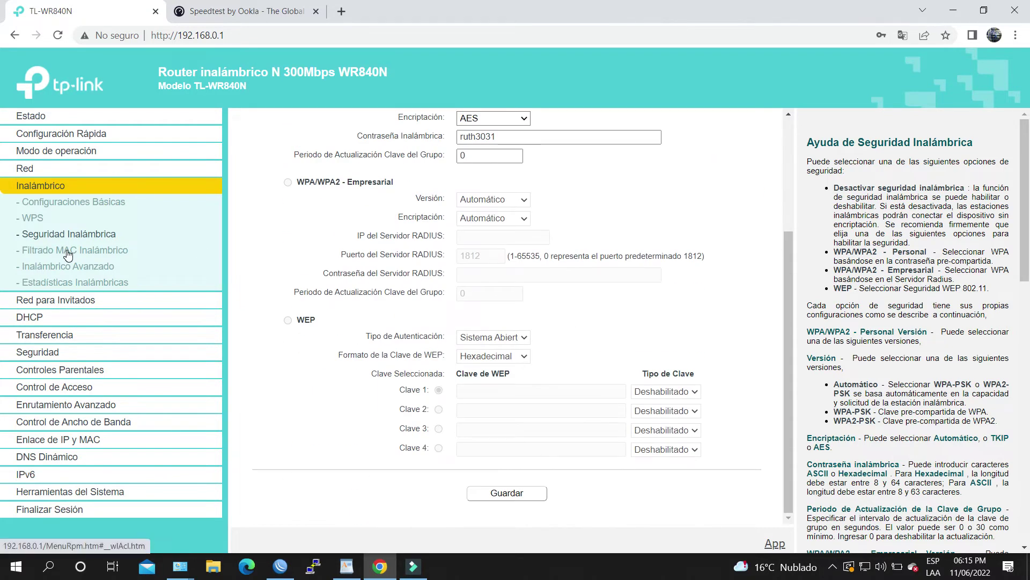
Review the DHCP settings page, then open Seguridad Básica.
left_click(34, 319)
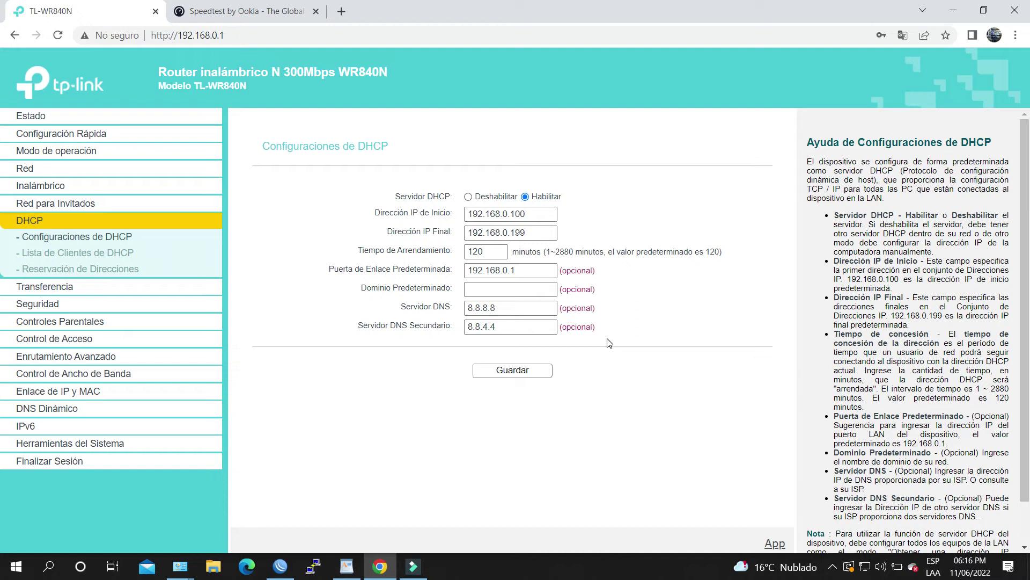
left_click(261, 297)
left_click(26, 303)
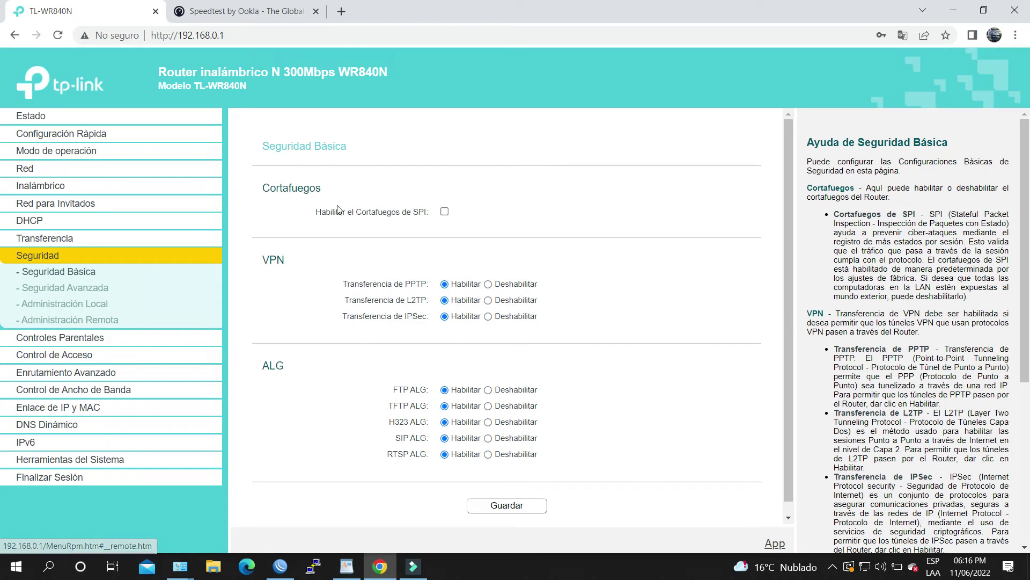
Point out the Cortafuegos firewall section and open Seguridad Avanzada.
double_click(301, 188)
left_click(309, 215)
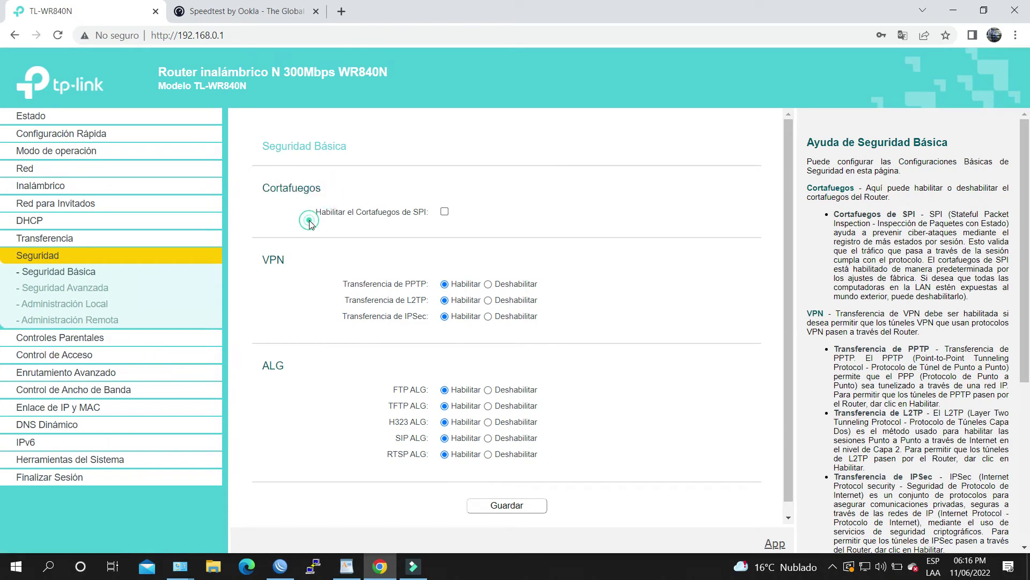
scroll(435, 239, "down", 1)
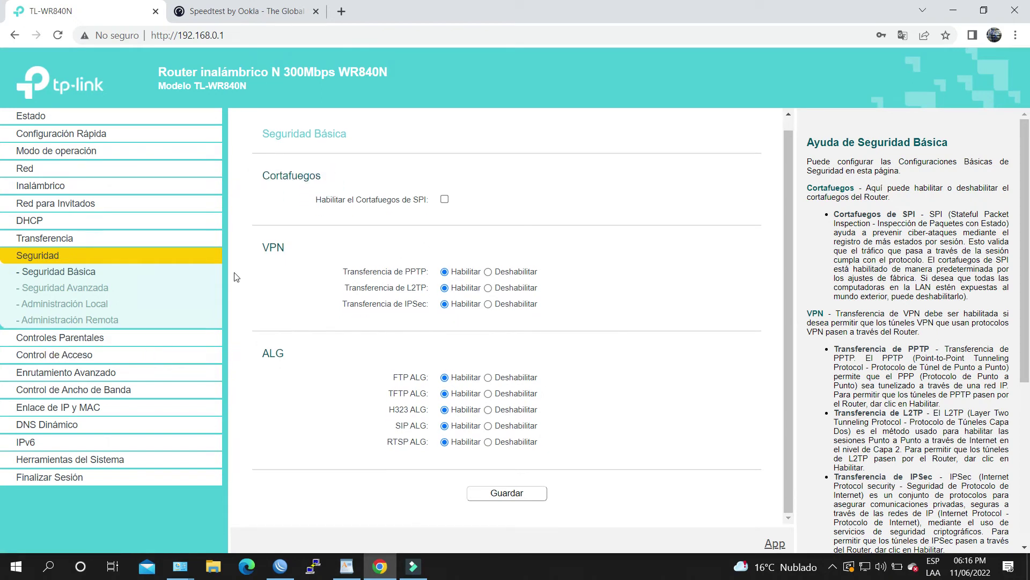
left_click(78, 293)
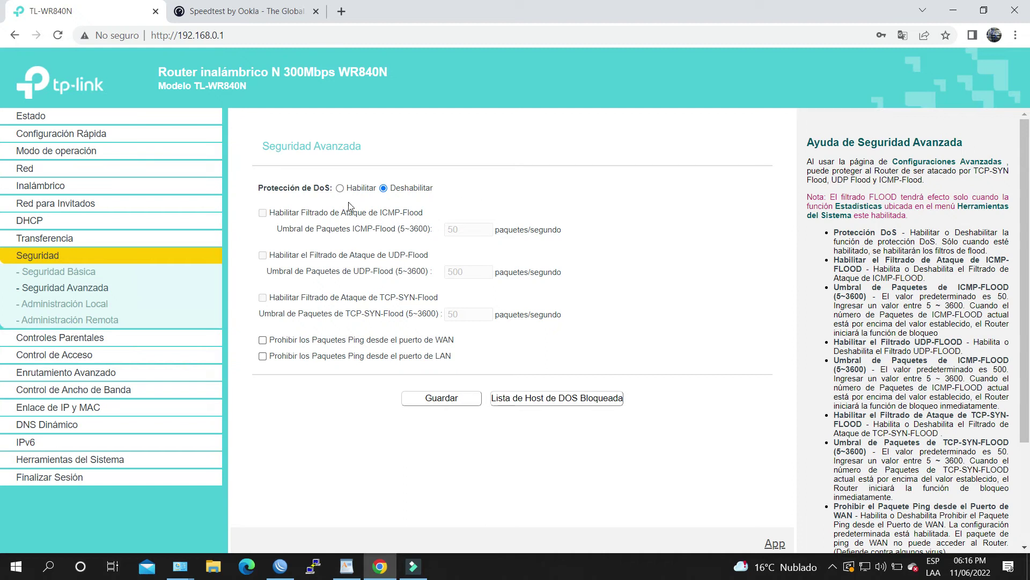
Open Administración Local, then Administración Remota, highlighting management port 80.
left_click(79, 305)
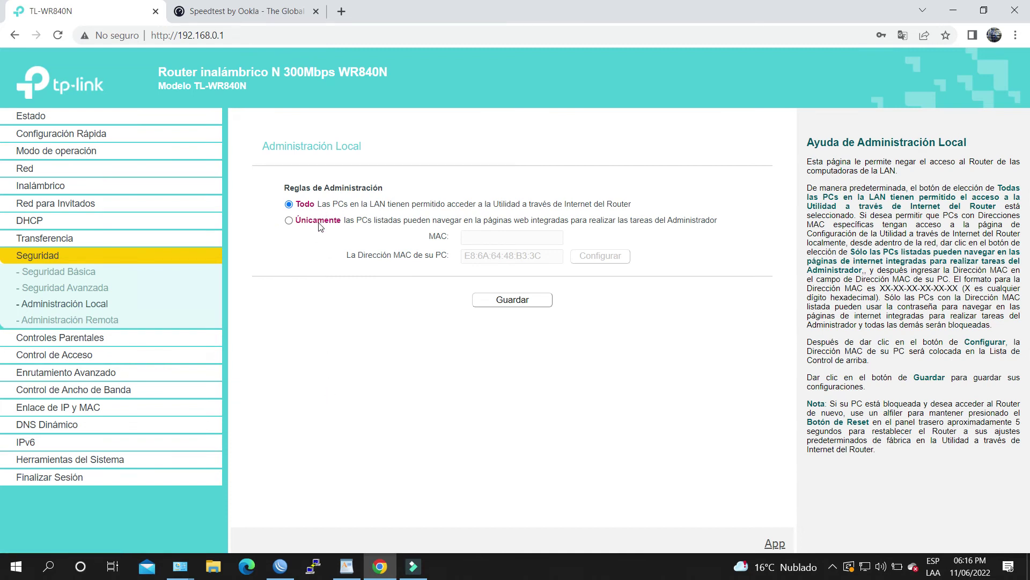
left_click(93, 322)
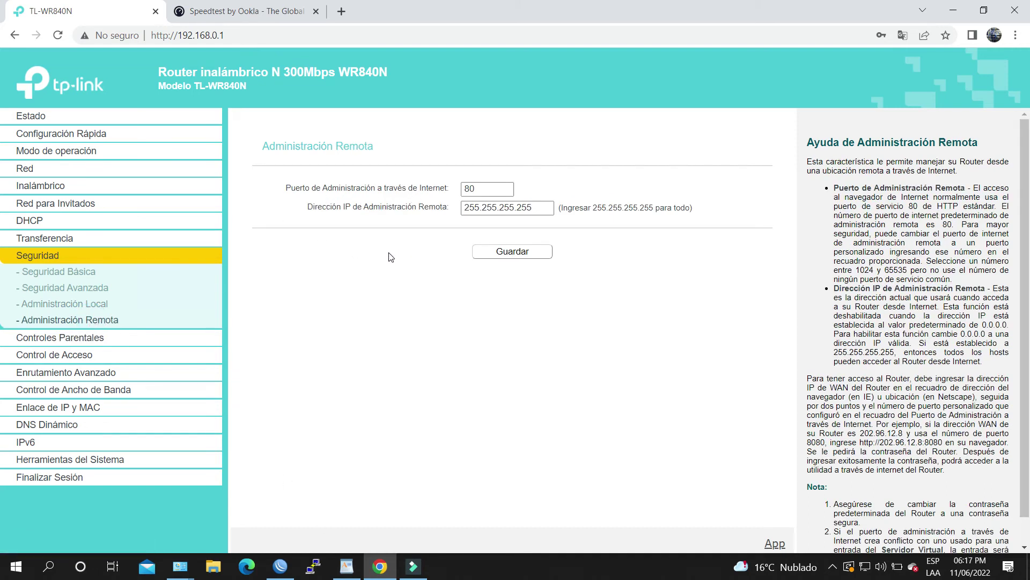
double_click(476, 194)
Go to Herramientas del Sistema and open the Reiniciar page.
left_click(71, 460)
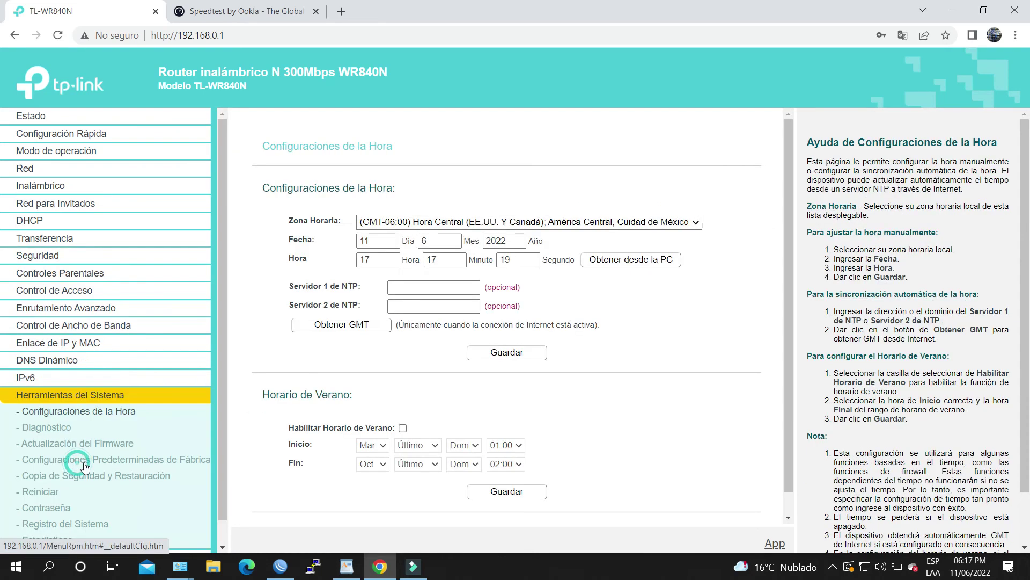
scroll(335, 409, "down", 1)
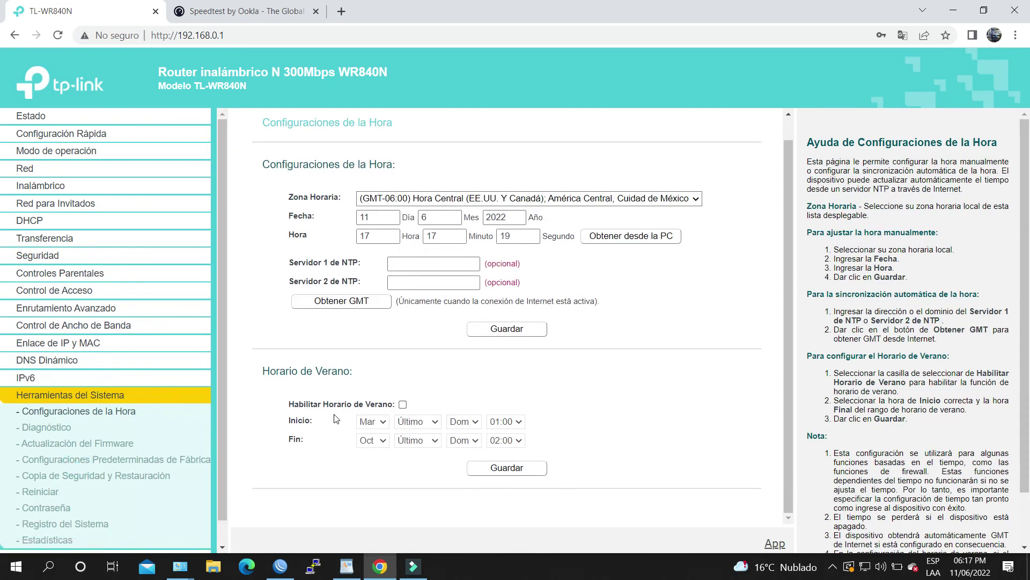
left_click(50, 494)
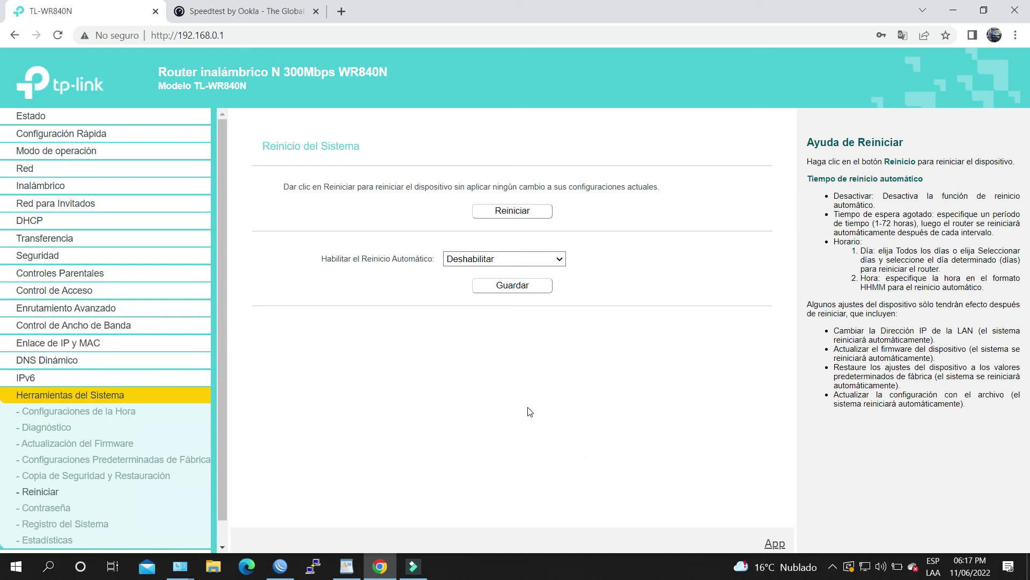
Return to Estado and highlight the WAN IP 10.100.10.2 (PPPoE).
left_click(29, 116)
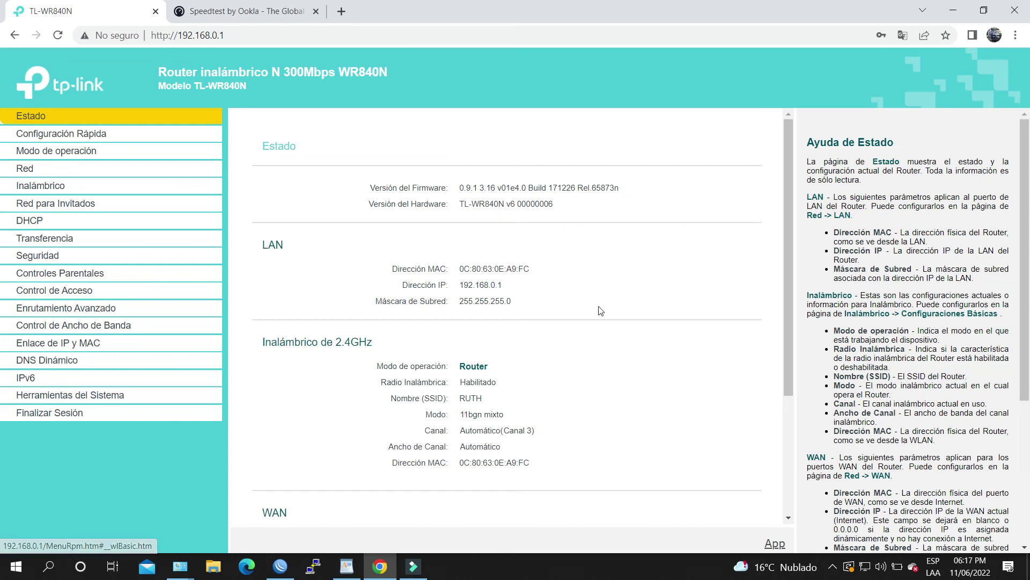
scroll(601, 311, "down", 3)
double_click(295, 340)
left_click_drag(622, 382, 455, 384)
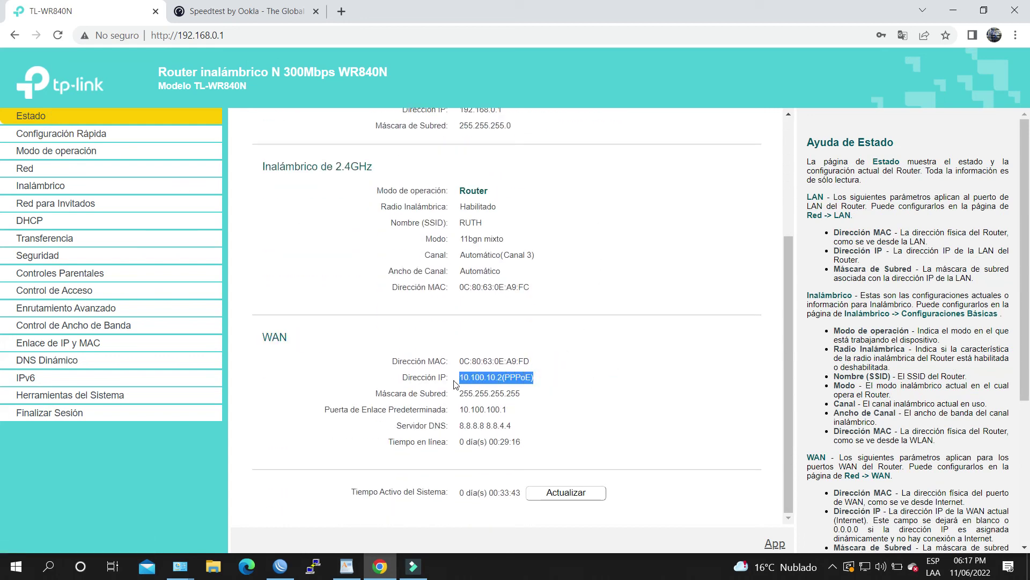
left_click(581, 387)
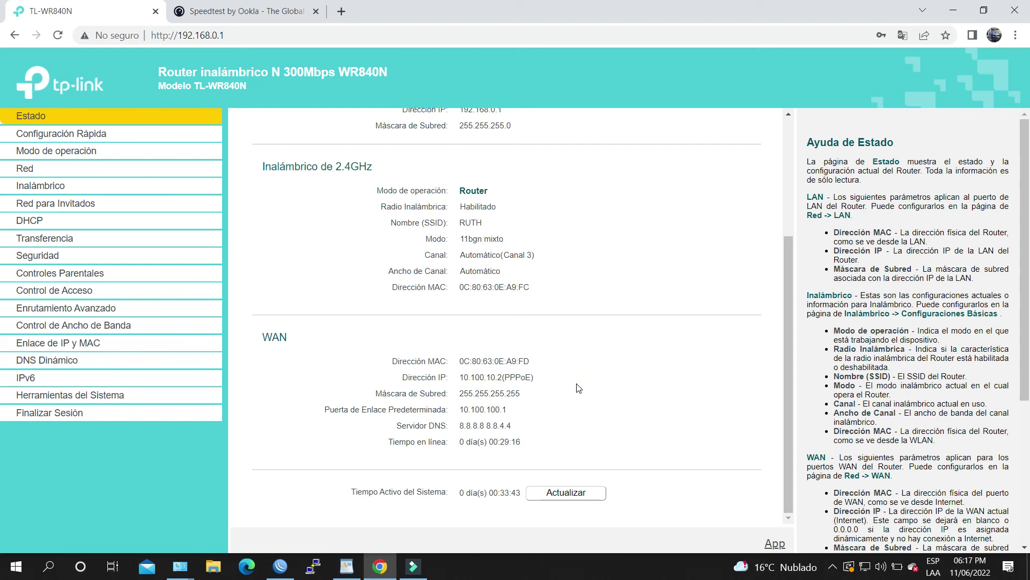
Highlight gateway 10.100.100.1 and DNS 8.8.8.8, 8.8.4.4, then stop the screen recorder.
mouse_move(514, 413)
left_mouse_down()
mouse_move(463, 413)
mouse_move(529, 419)
left_mouse_up()
left_click(543, 409)
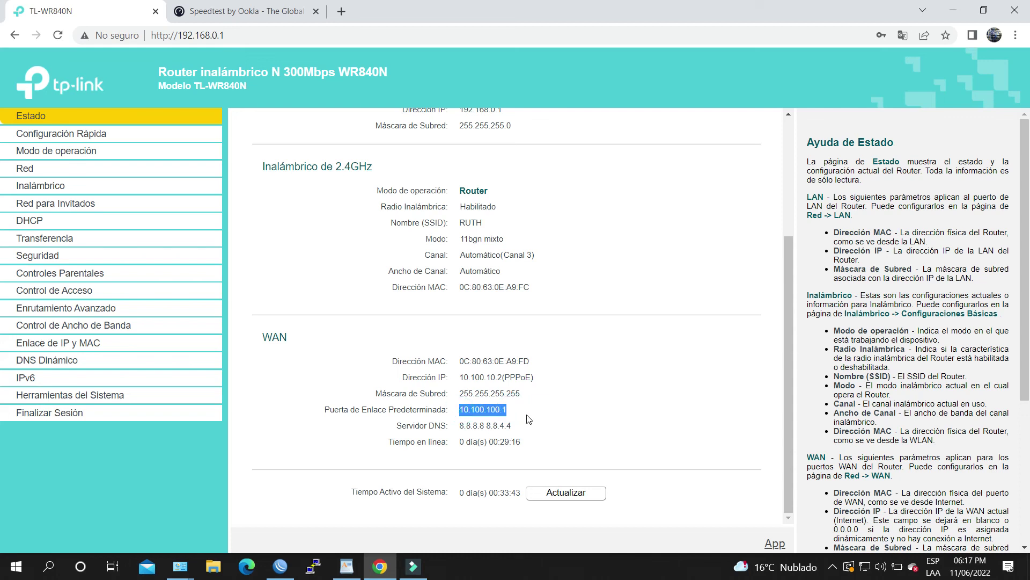
left_click_drag(465, 426, 522, 426)
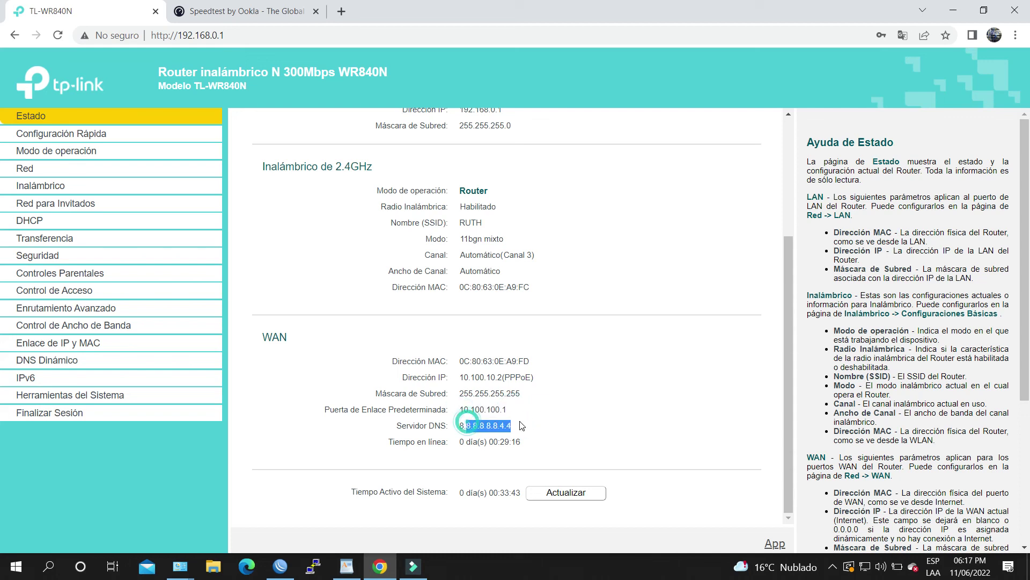
left_click(553, 419)
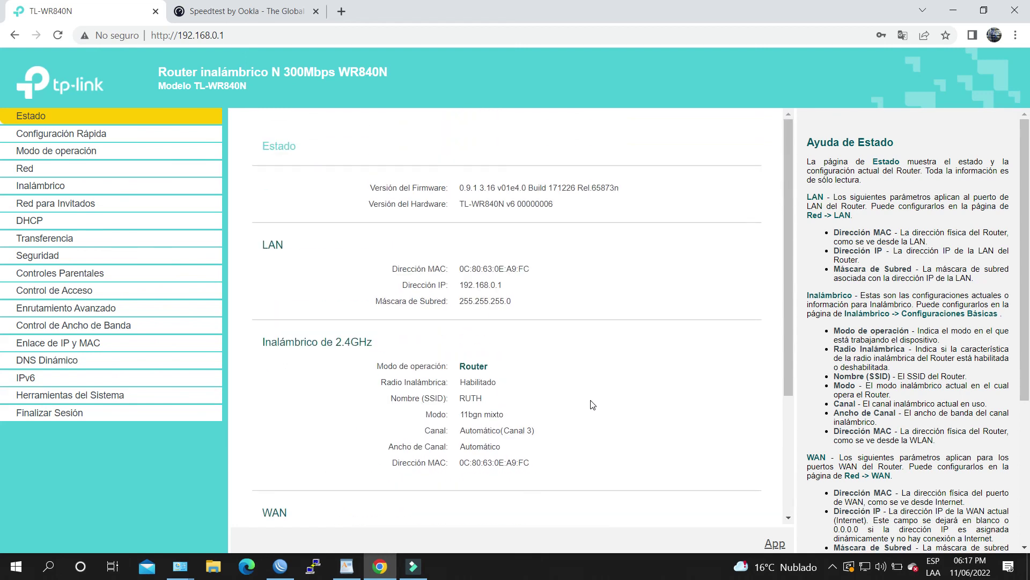
left_click(837, 565)
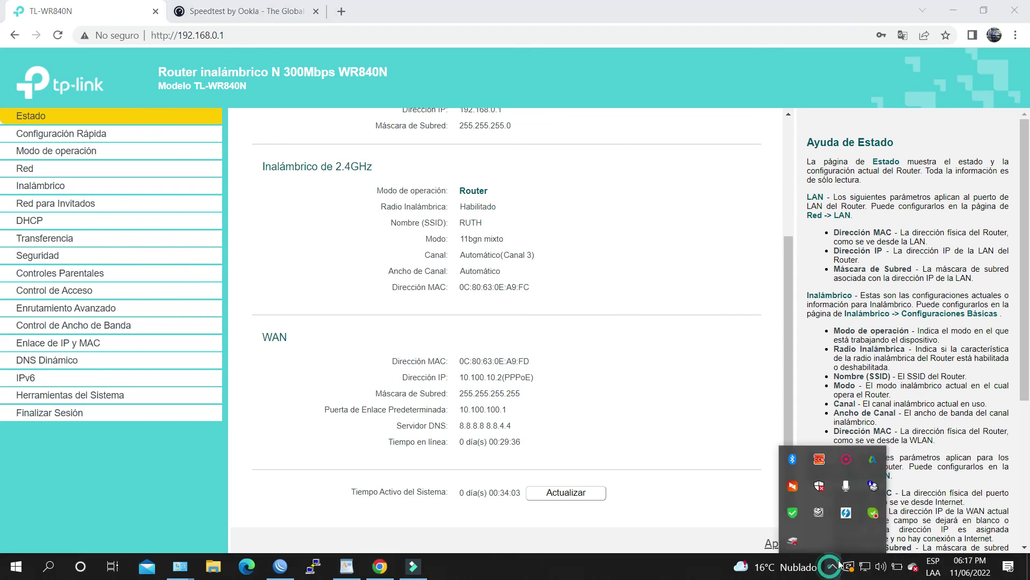
right_click(846, 486)
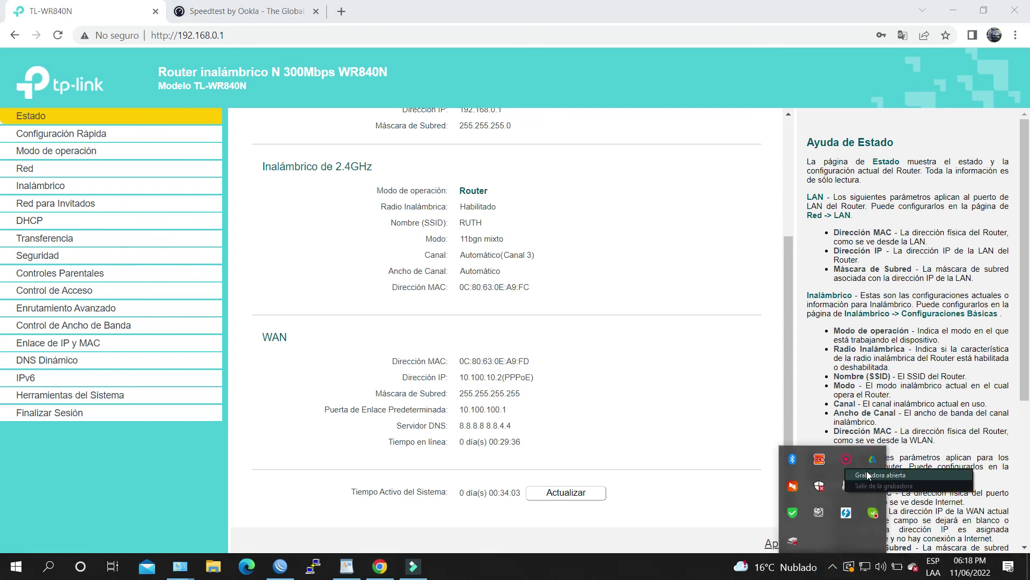